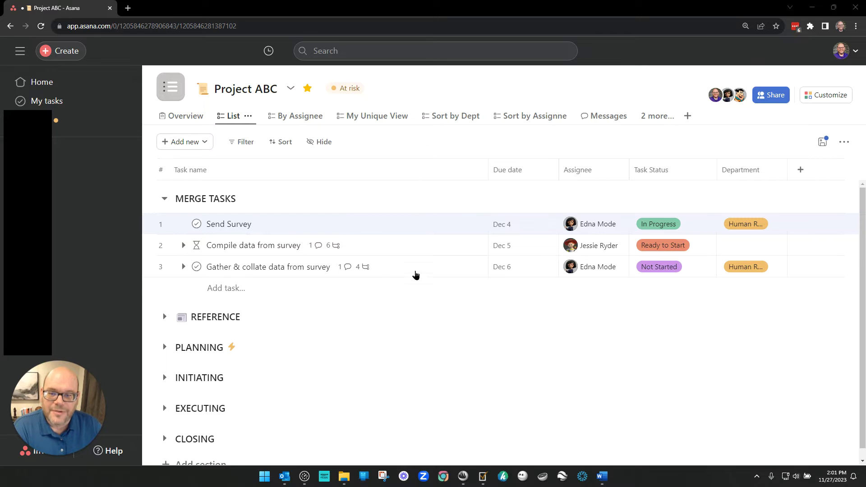
# Remove Send Survey from Compile data's dependencies and make it block Gather & collate data from survey
pyautogui.click(408, 245)
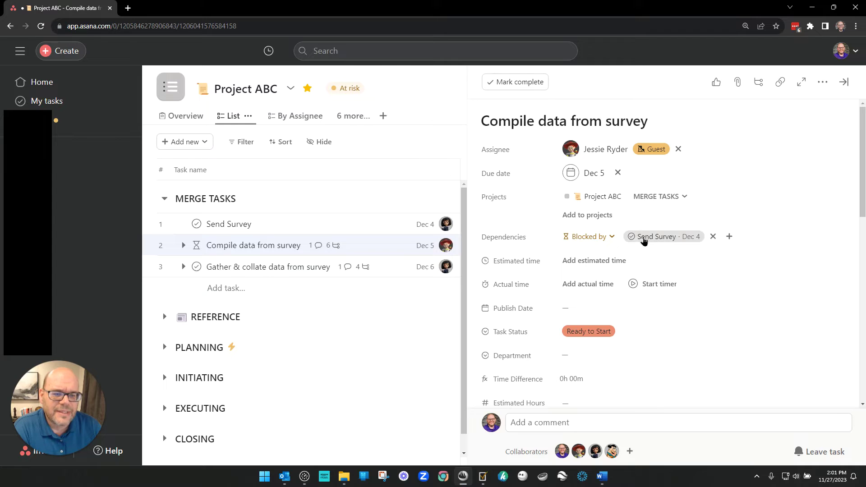
pyautogui.click(712, 237)
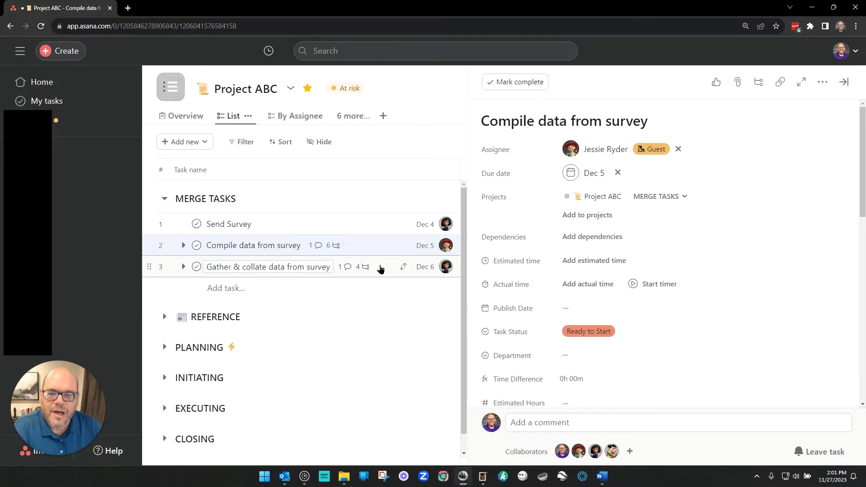
pyautogui.click(458, 269)
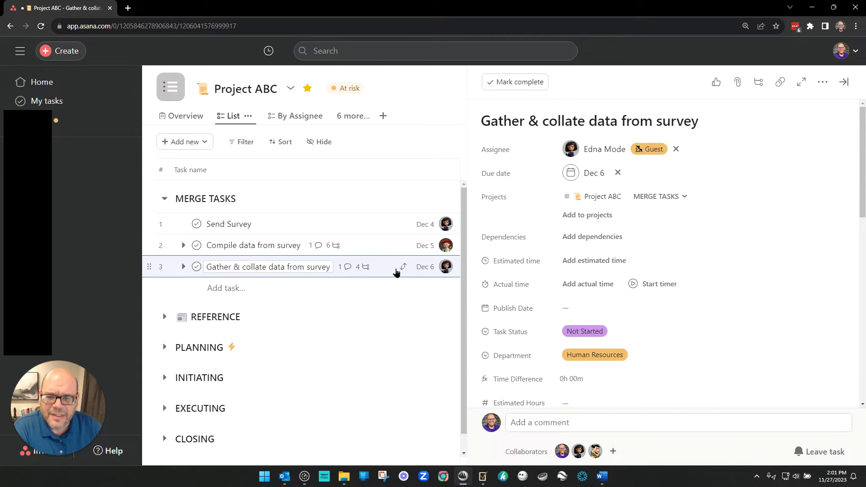
pyautogui.click(578, 239)
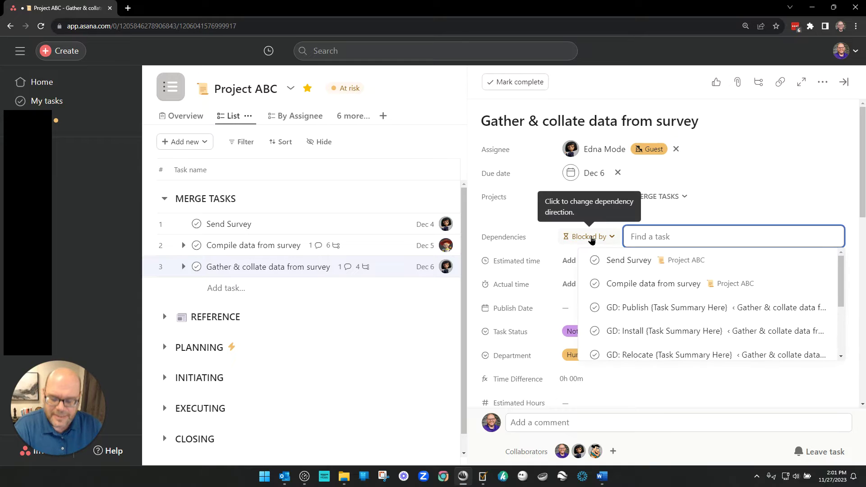
pyautogui.write('send')
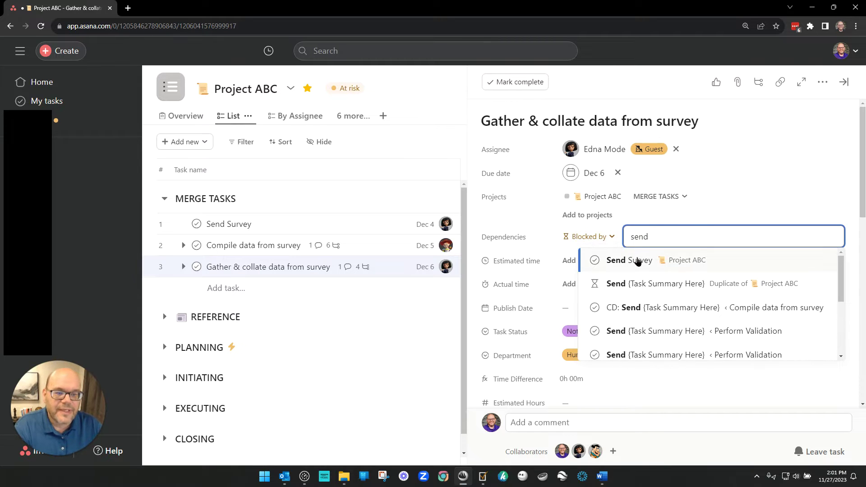
pyautogui.click(631, 260)
pyautogui.click(843, 85)
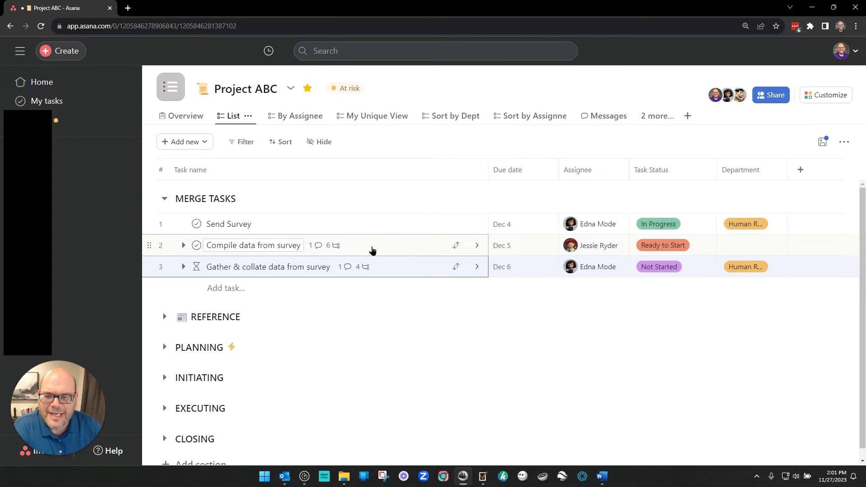
# Review the Compile data from survey task's description, then close its details
pyautogui.click(476, 245)
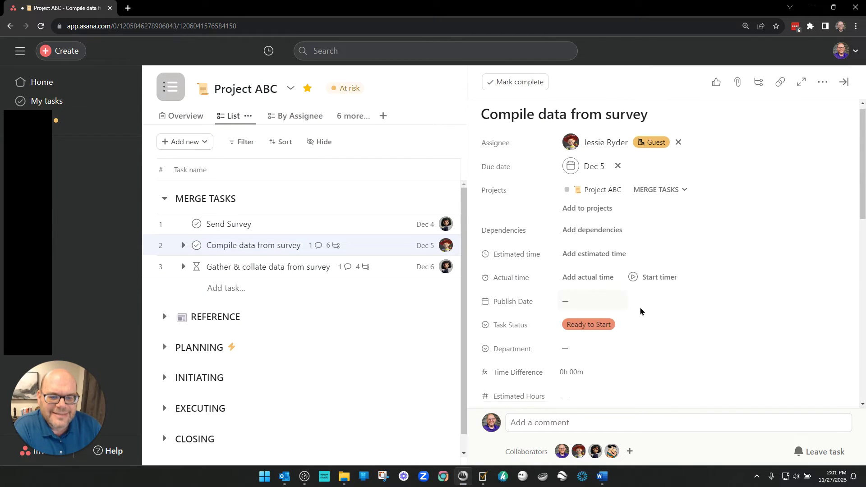
pyautogui.scroll(-8, 639, 306)
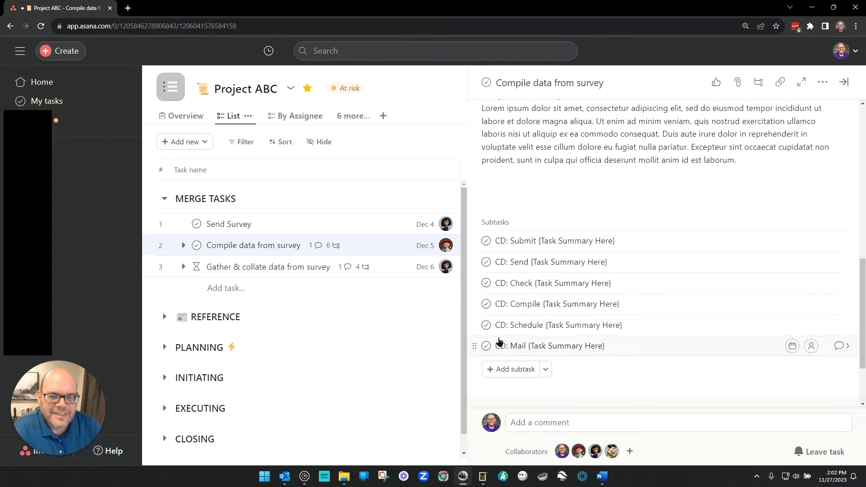
pyautogui.scroll(3, 631, 278)
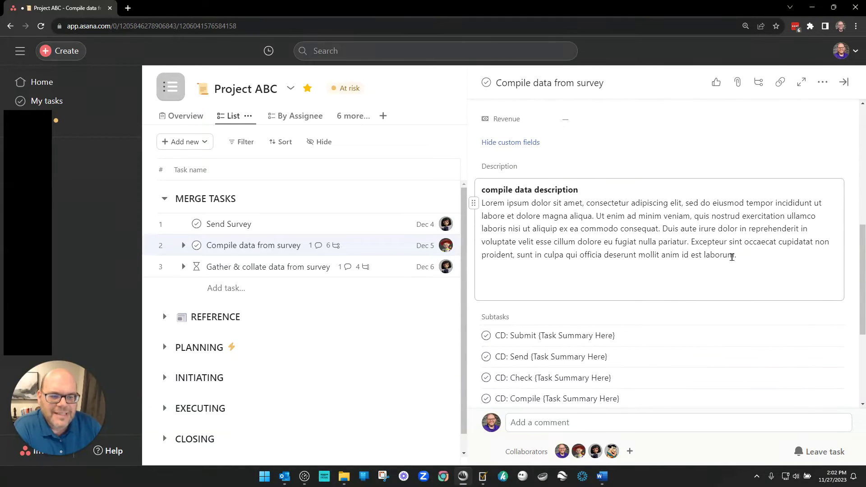
pyautogui.moveTo(728, 253); pyautogui.dragTo(482, 200)
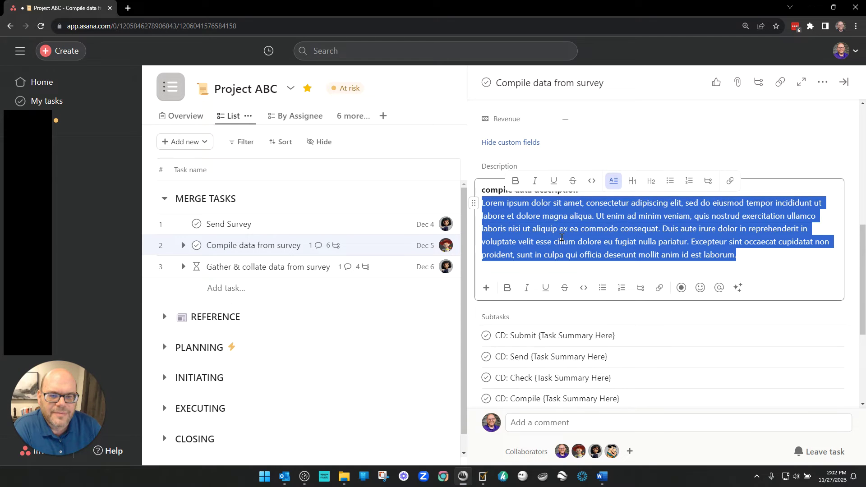
pyautogui.scroll(2, 586, 316)
pyautogui.scroll(4, 593, 325)
pyautogui.scroll(2, 593, 325)
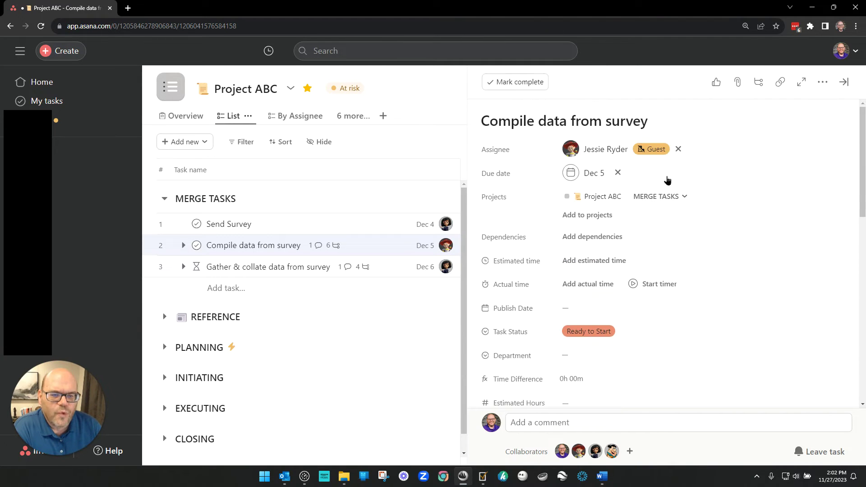
pyautogui.scroll(-1, 602, 283)
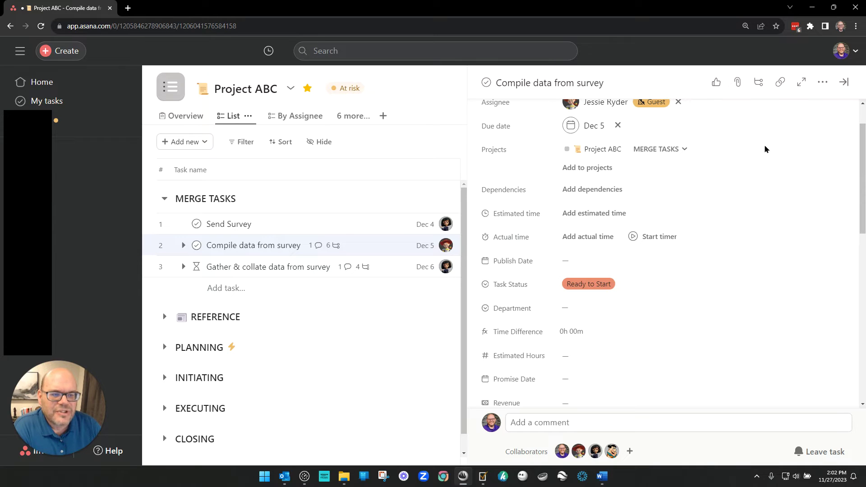
pyautogui.click(843, 81)
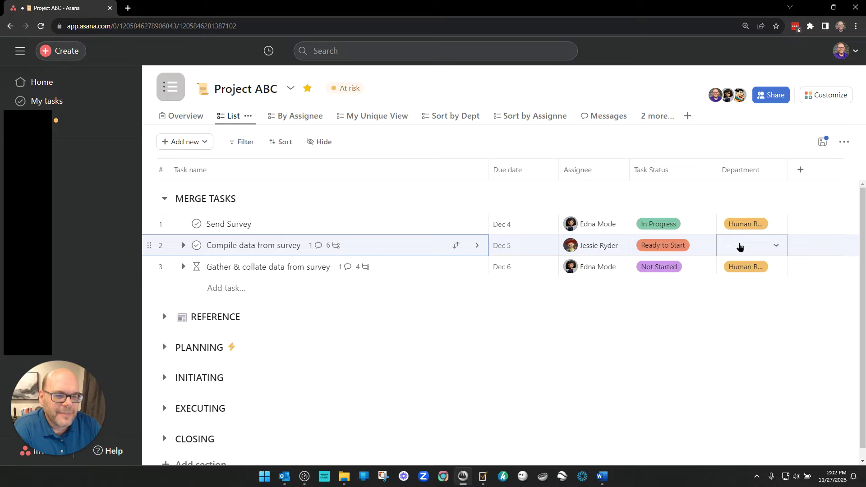
# Reopen Compile data from survey to read its comment, then open Gather & collate data from survey
pyautogui.click(396, 251)
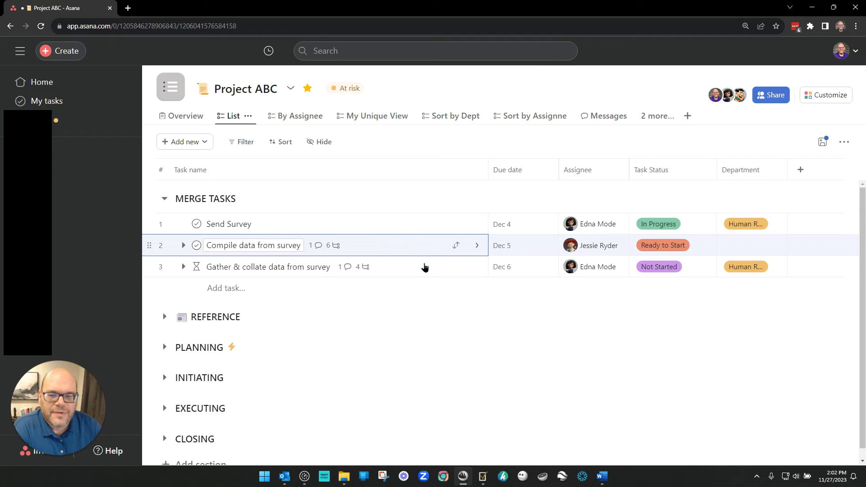
pyautogui.scroll(-6, 708, 288)
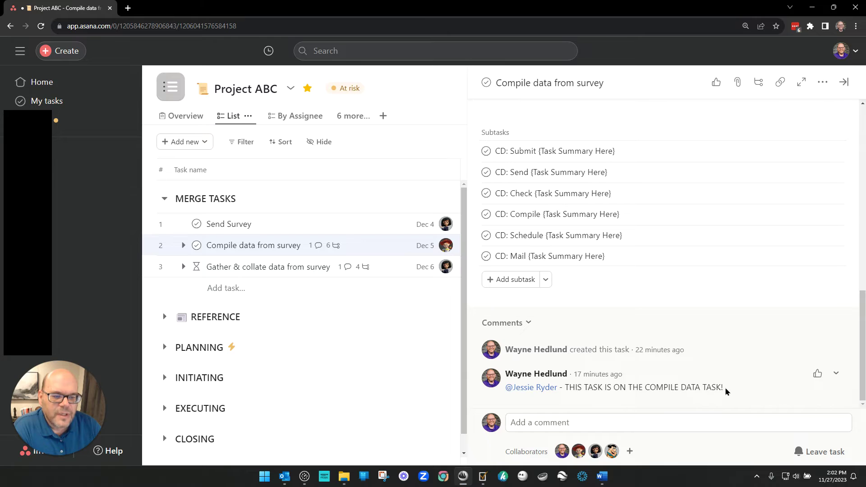
pyautogui.moveTo(732, 391); pyautogui.dragTo(502, 373)
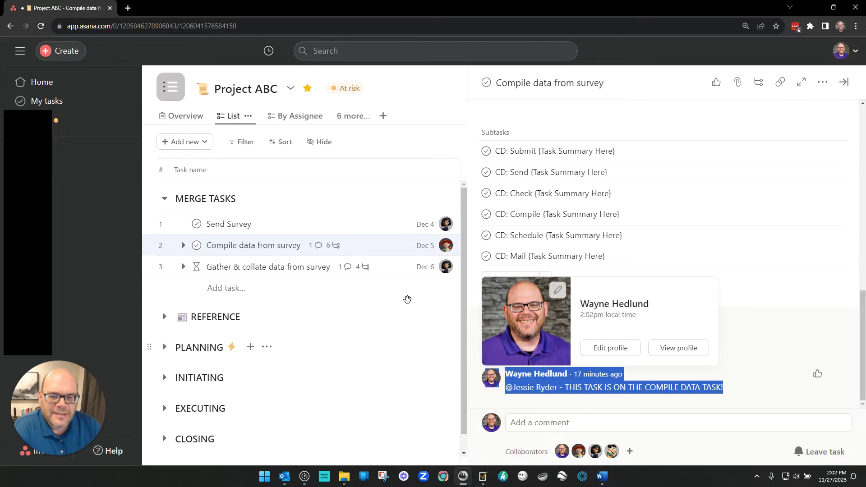
pyautogui.click(386, 271)
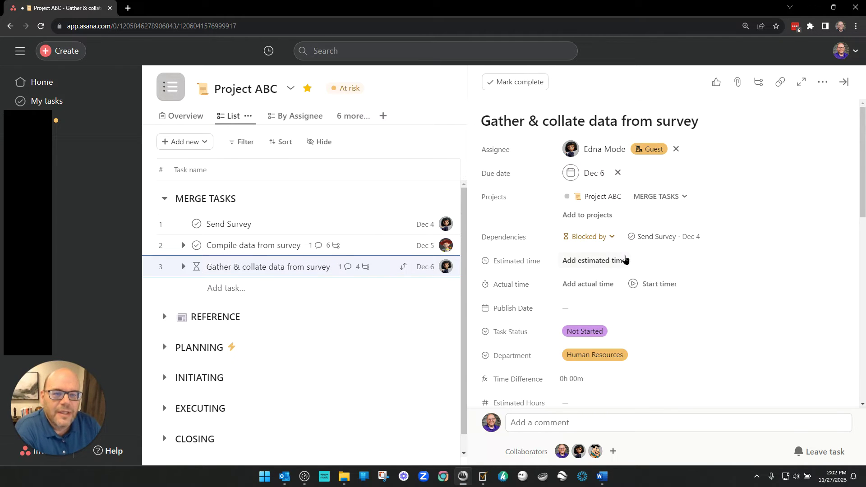
pyautogui.moveTo(606, 151)
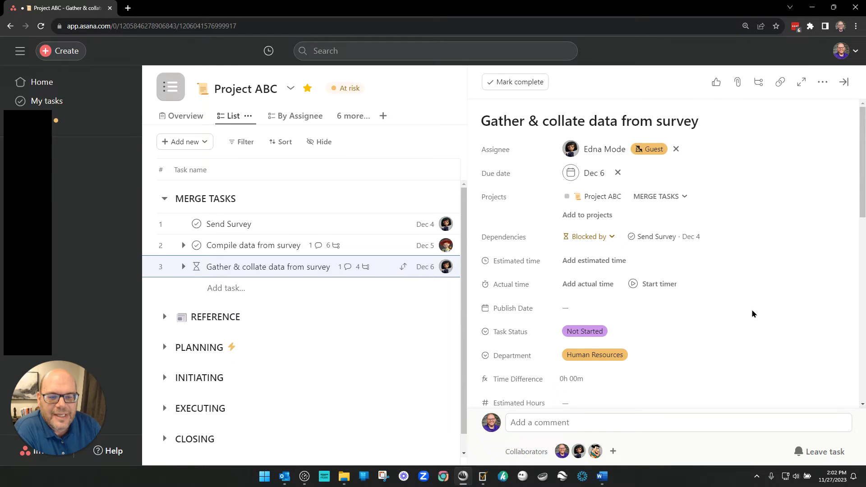
pyautogui.scroll(-1, 750, 311)
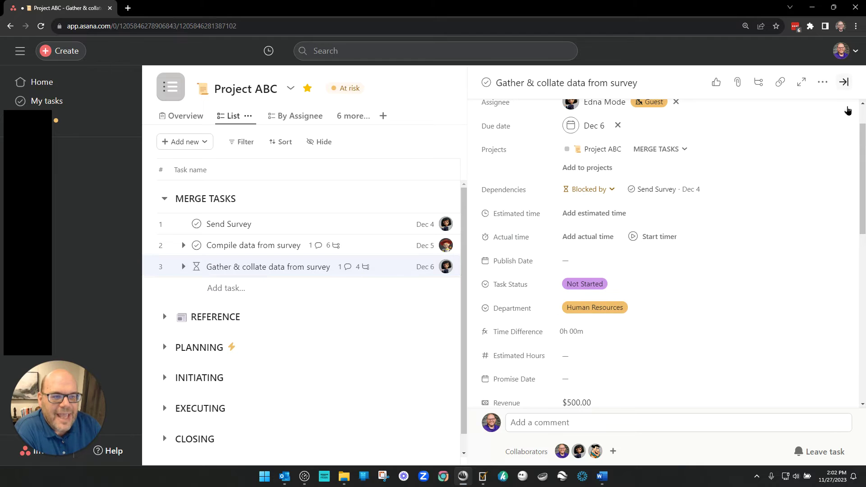
pyautogui.click(843, 81)
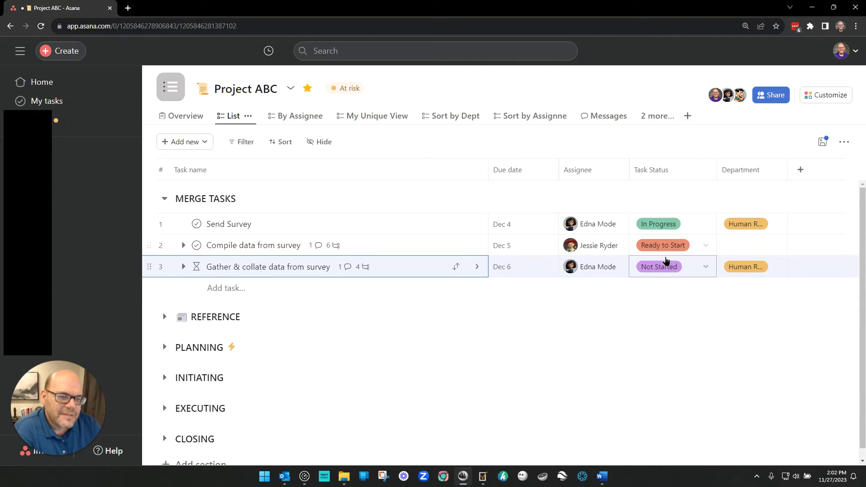
pyautogui.click(444, 268)
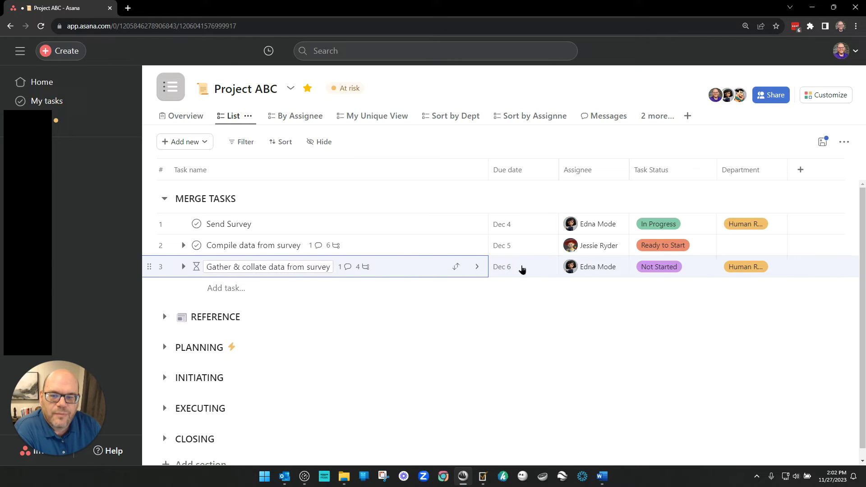
pyautogui.scroll(-3, 685, 270)
pyautogui.scroll(-5, 686, 273)
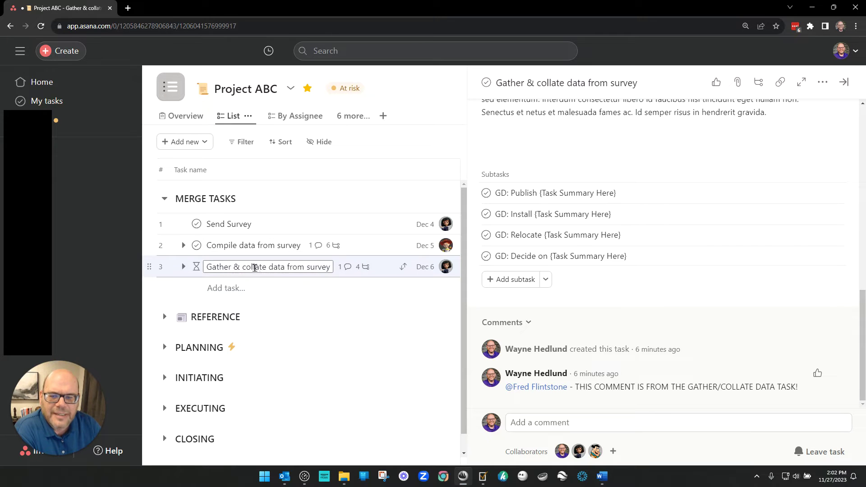
pyautogui.scroll(1, 581, 253)
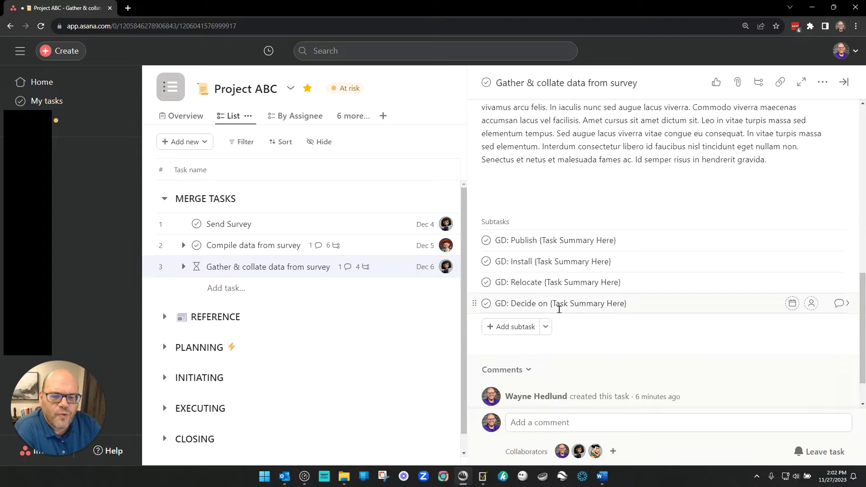
pyautogui.scroll(2, 655, 318)
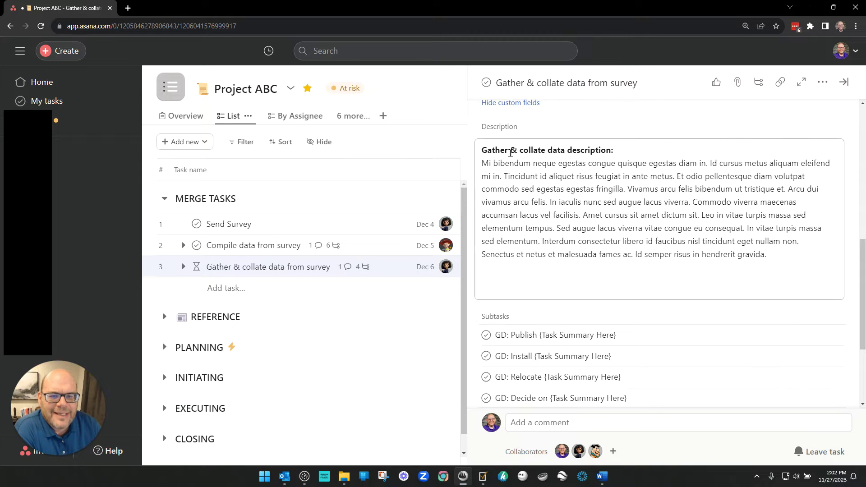
pyautogui.moveTo(500, 149); pyautogui.dragTo(743, 256)
pyautogui.click(743, 255)
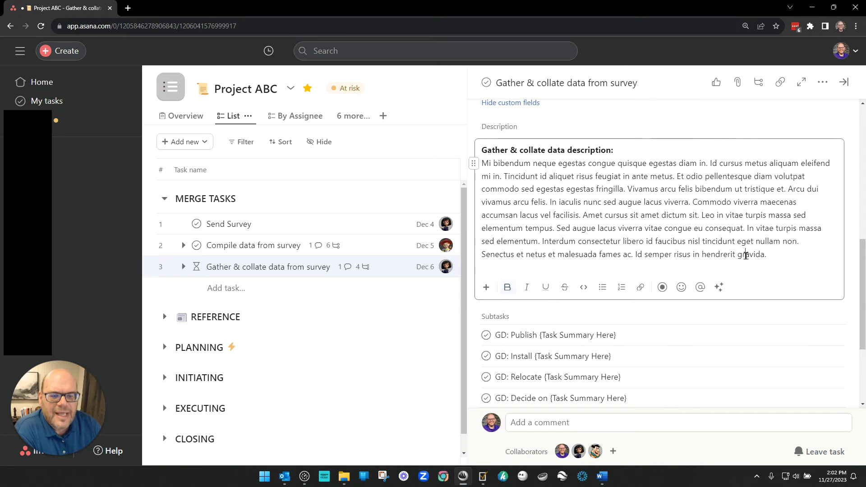
pyautogui.scroll(-3, 759, 315)
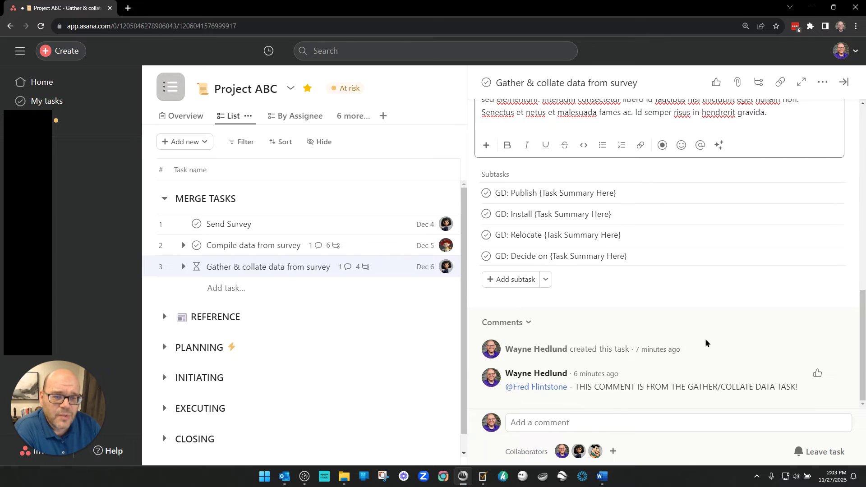
pyautogui.scroll(10, 705, 342)
pyautogui.scroll(2, 708, 327)
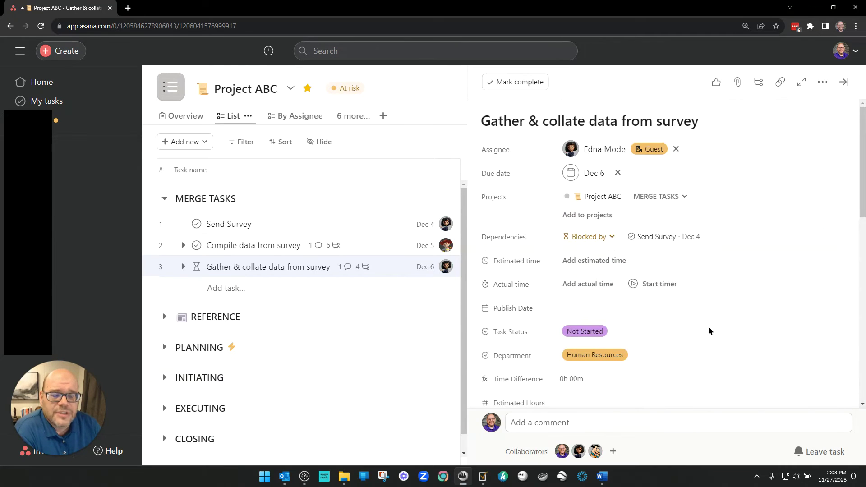
pyautogui.scroll(-6, 708, 327)
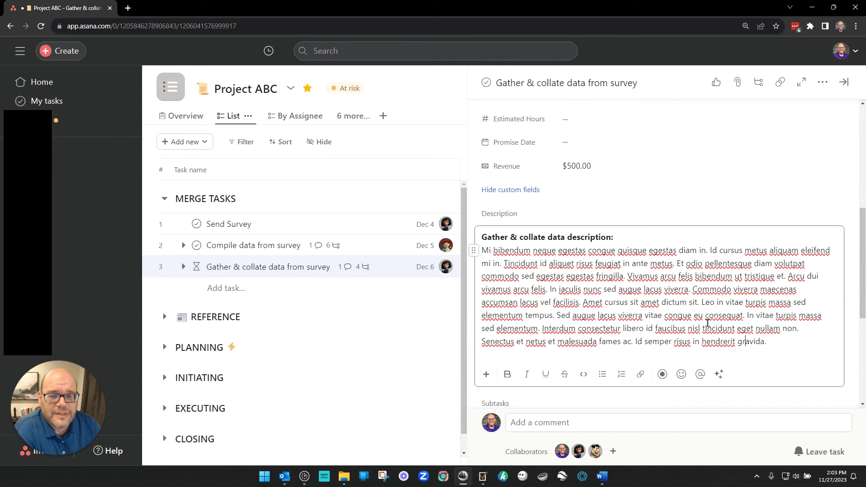
pyautogui.moveTo(774, 341); pyautogui.dragTo(480, 234)
pyautogui.click(481, 234)
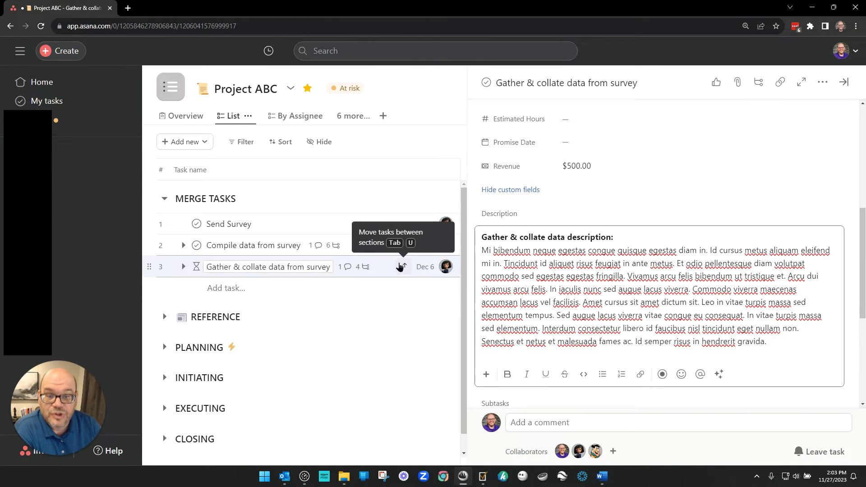
pyautogui.scroll(-5, 586, 307)
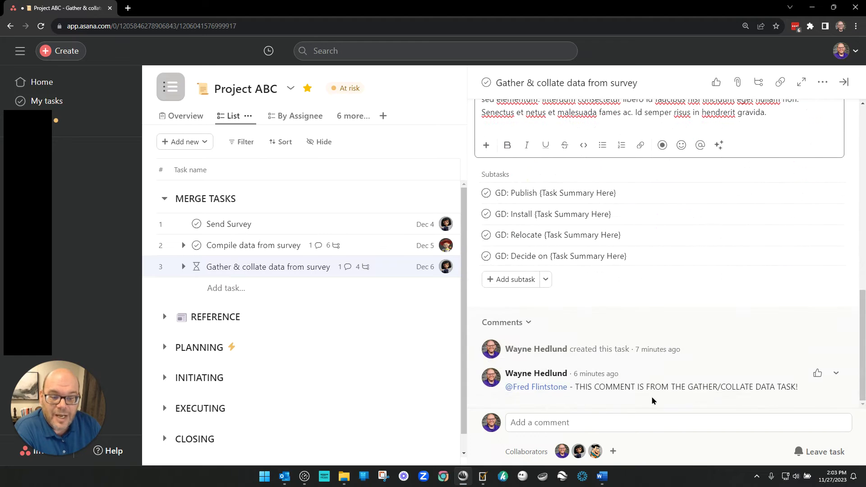
pyautogui.scroll(10, 657, 380)
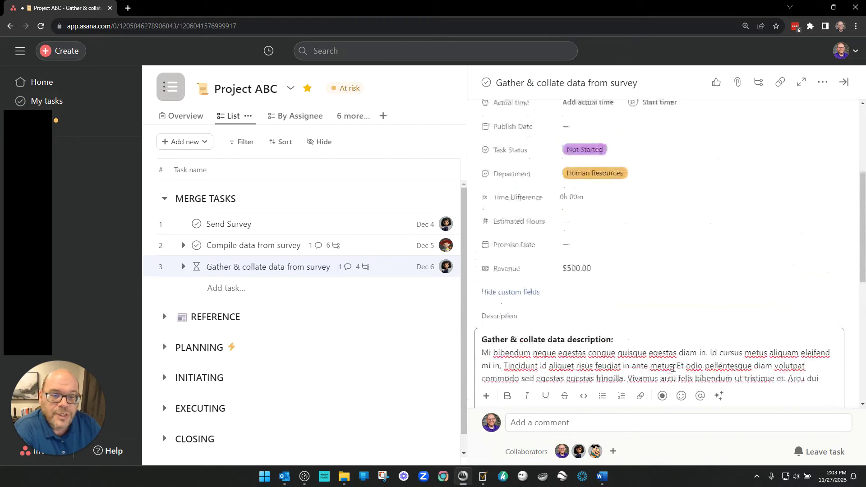
pyautogui.scroll(3, 730, 299)
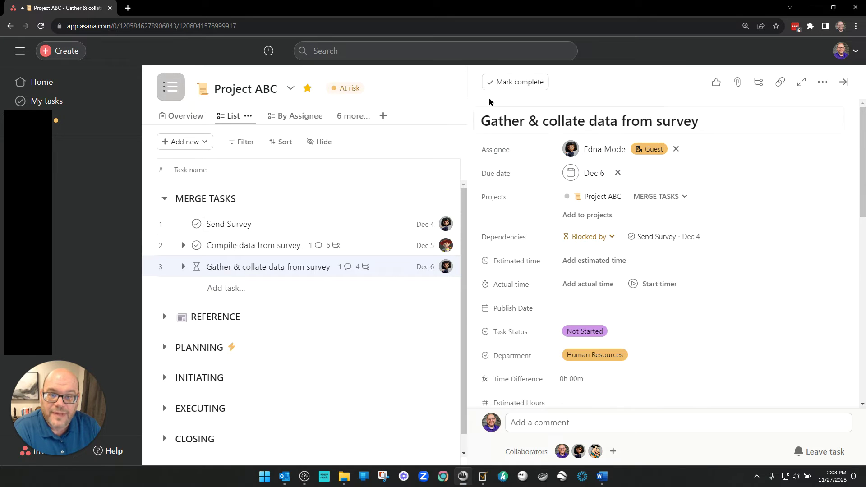
# Cancel the attempt to mark Gather & collate complete and close its task details
pyautogui.click(510, 83)
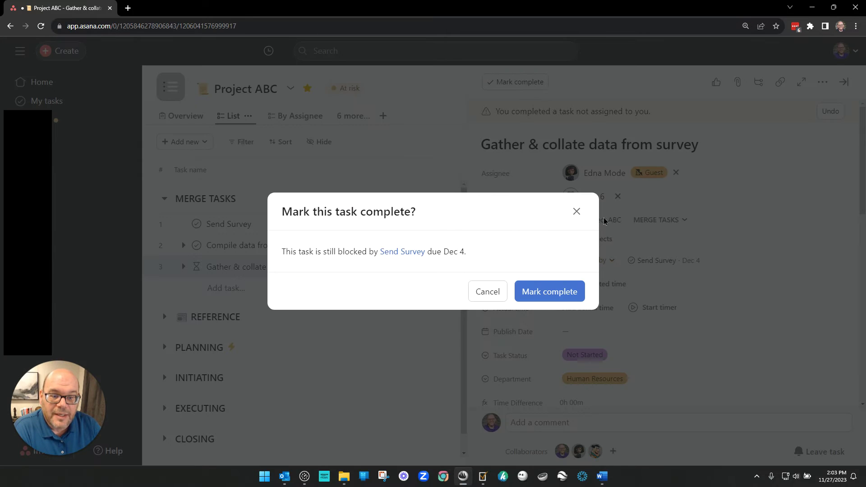
pyautogui.click(576, 212)
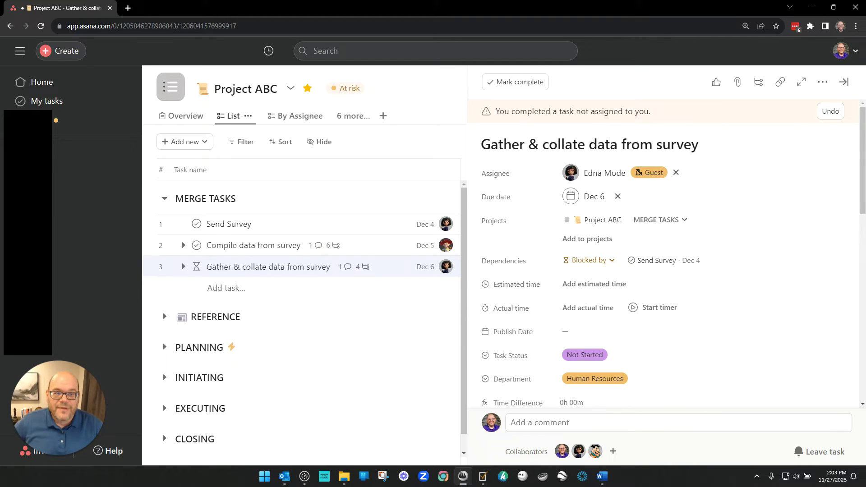
pyautogui.click(843, 81)
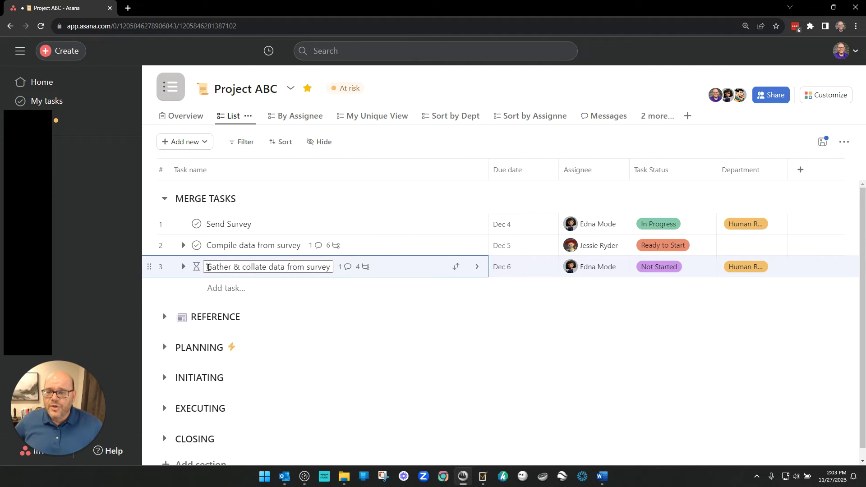
# Select and deselect the Gather & collate and Compile data task names in the list
pyautogui.moveTo(208, 268); pyautogui.dragTo(343, 275)
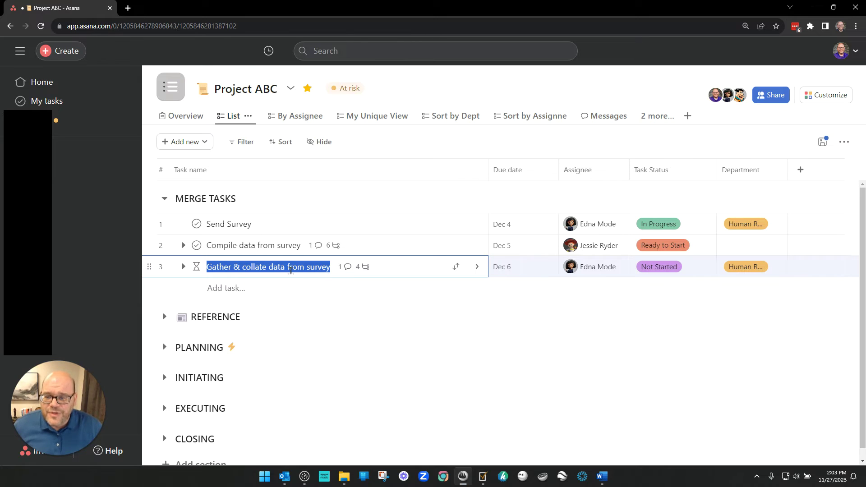
pyautogui.click(248, 266)
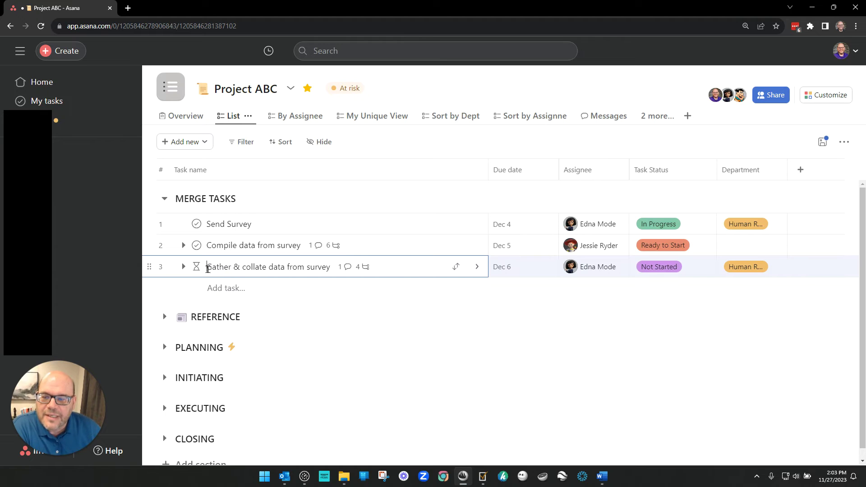
pyautogui.moveTo(208, 269); pyautogui.dragTo(338, 273)
pyautogui.click(311, 270)
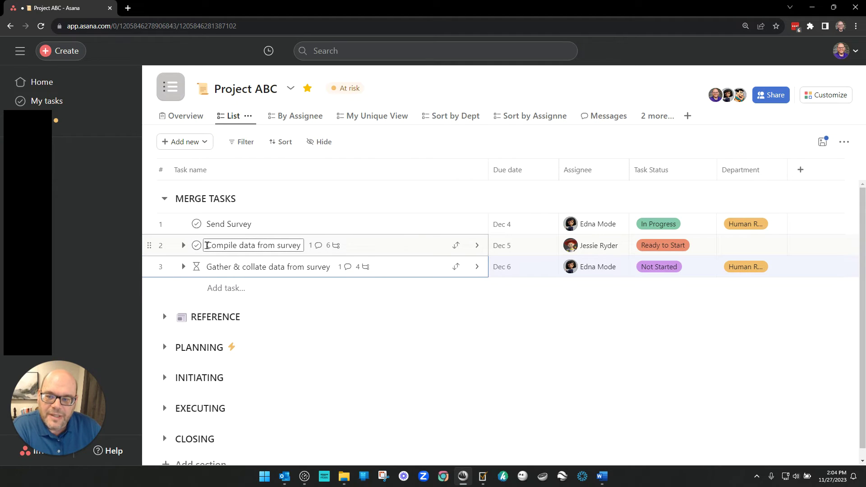
pyautogui.moveTo(207, 244); pyautogui.dragTo(307, 247)
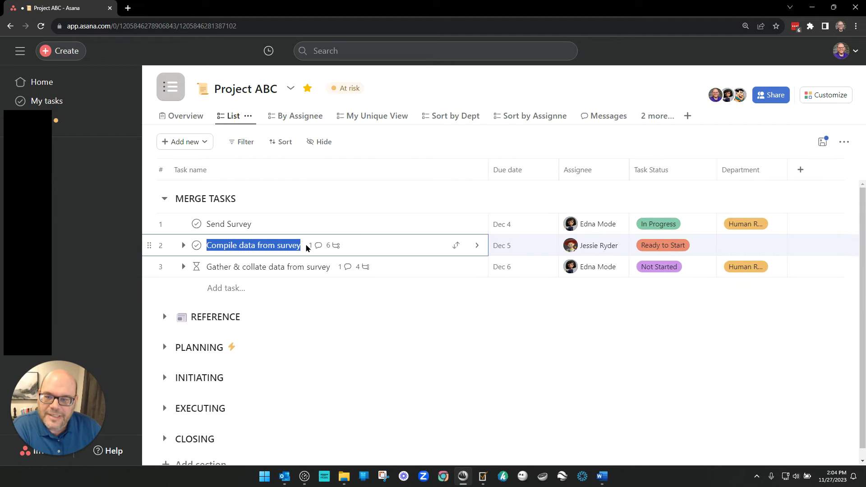
pyautogui.click(275, 247)
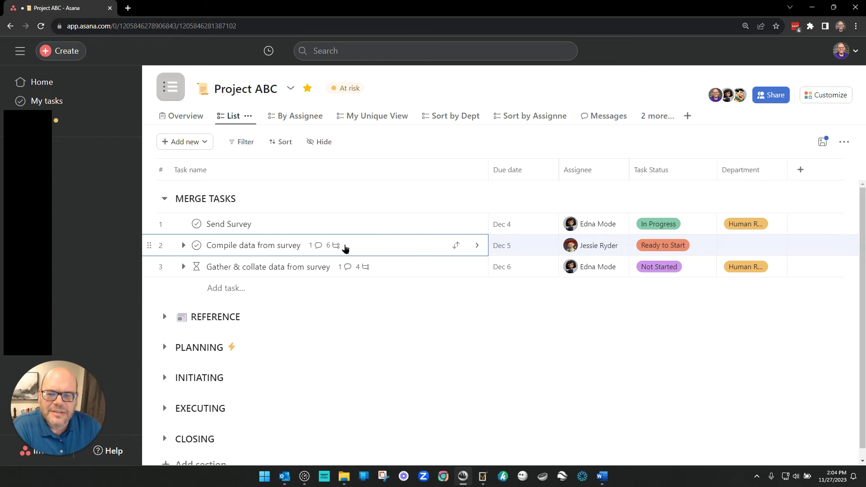
# Open Compile data from survey and look over its description
pyautogui.click(423, 247)
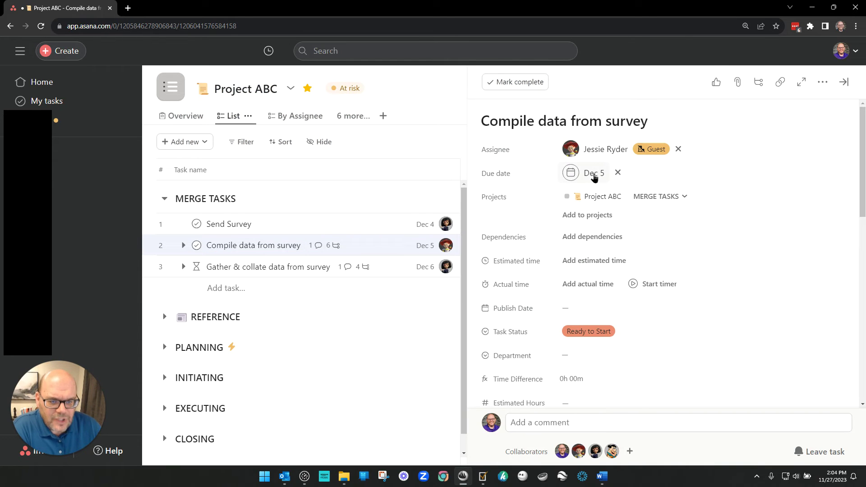
pyautogui.moveTo(595, 154)
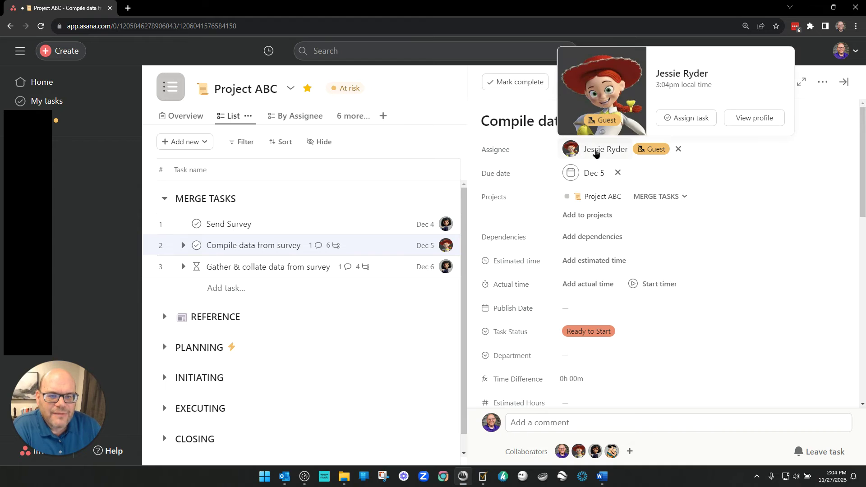
pyautogui.scroll(-5, 705, 329)
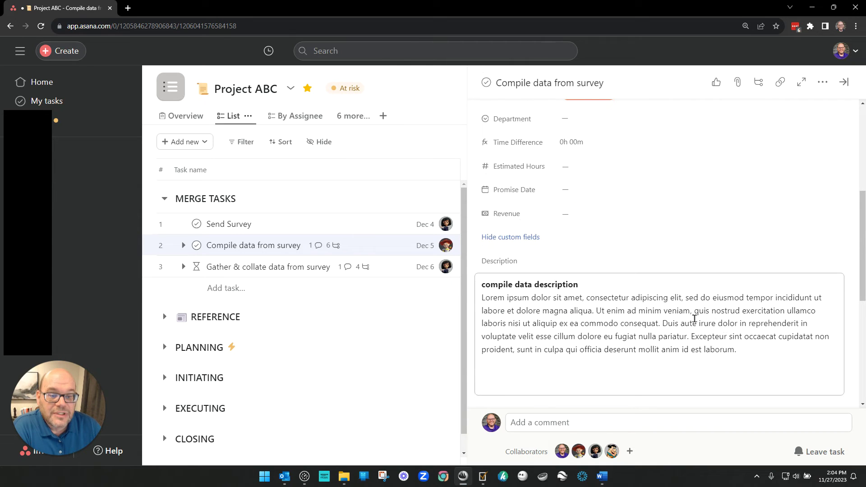
pyautogui.moveTo(507, 285); pyautogui.dragTo(703, 353)
pyautogui.click(705, 348)
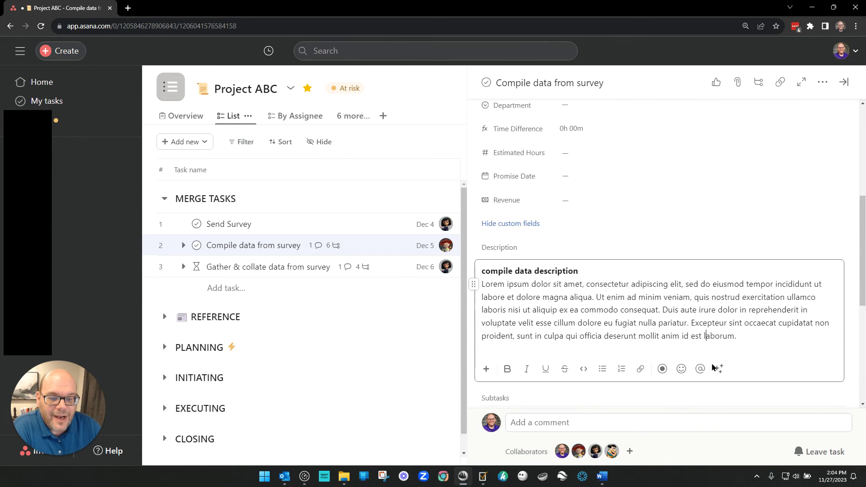
pyautogui.scroll(-5, 704, 348)
pyautogui.scroll(10, 676, 386)
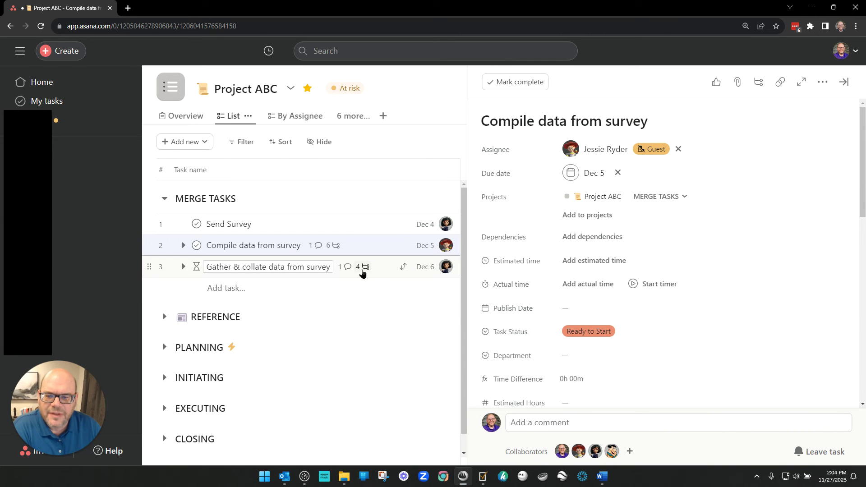
# Open Gather & collate data from survey and scroll to its four GD subtasks and comment
pyautogui.click(385, 268)
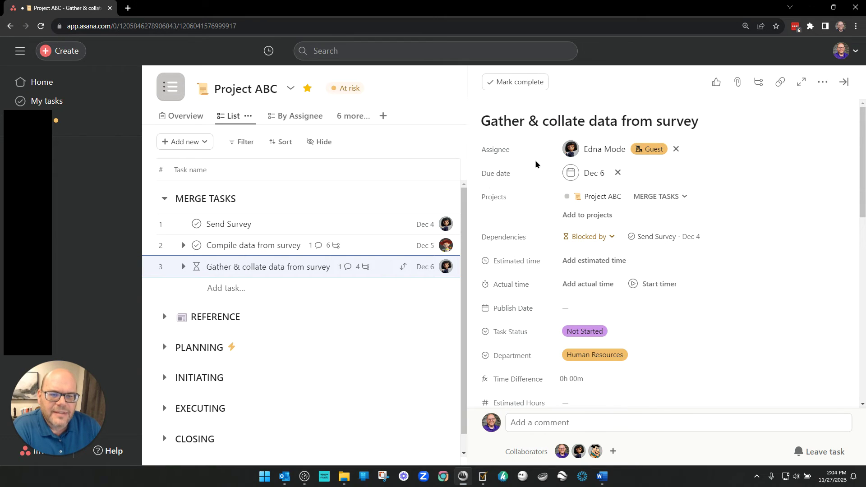
pyautogui.scroll(-3, 721, 300)
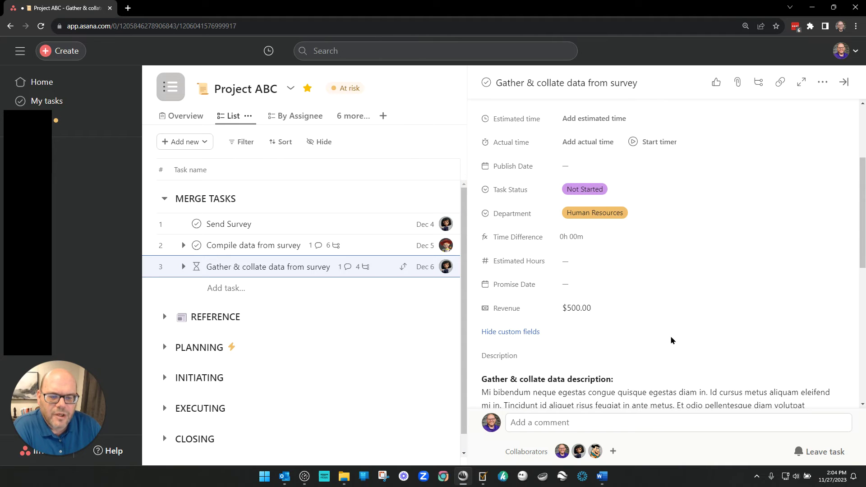
pyautogui.scroll(-3, 670, 340)
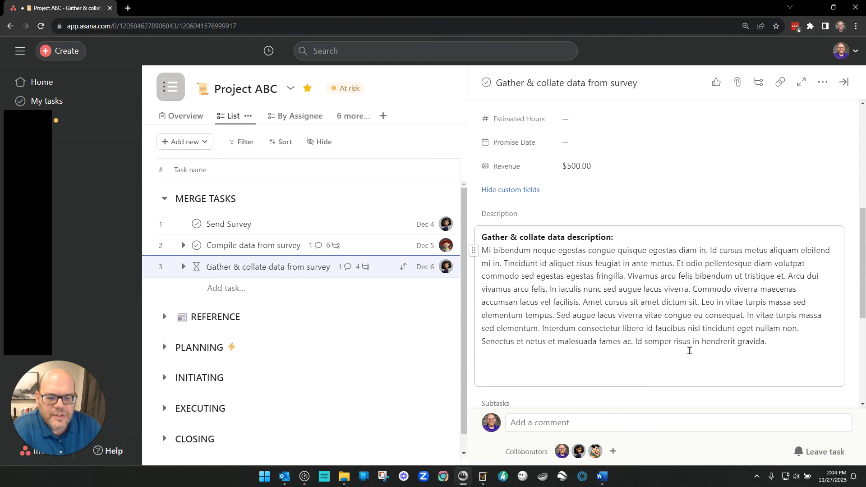
pyautogui.scroll(-5, 689, 350)
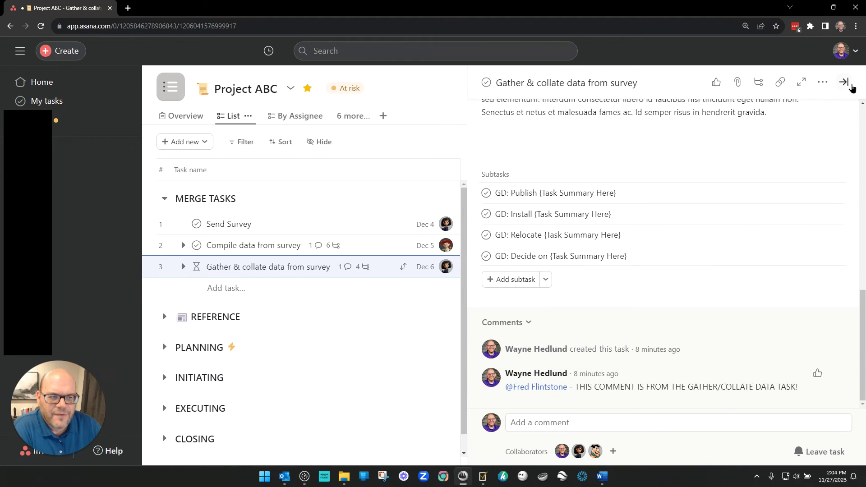
# Close the details pane and expand both survey tasks' subtasks to compare them
pyautogui.click(851, 84)
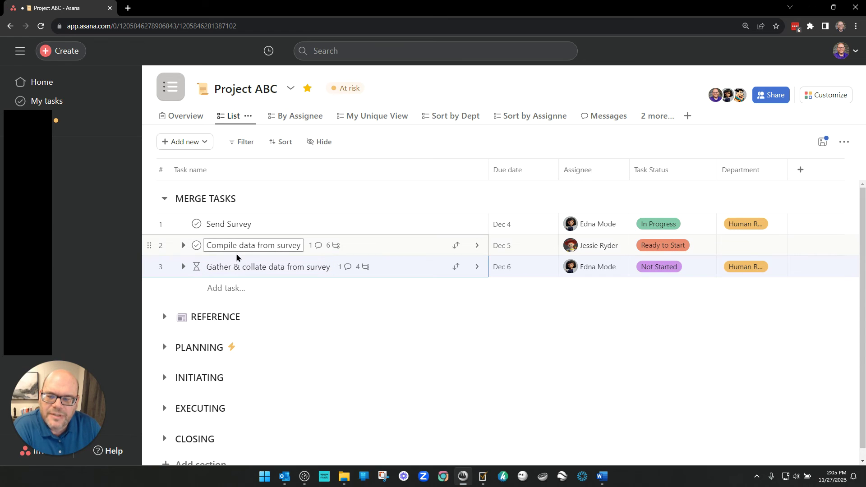
pyautogui.click(184, 266)
pyautogui.click(183, 245)
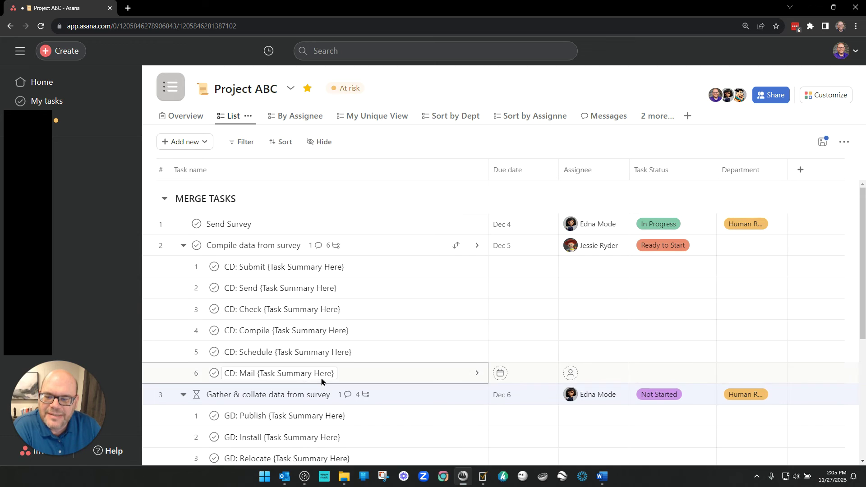
pyautogui.scroll(-3, 321, 370)
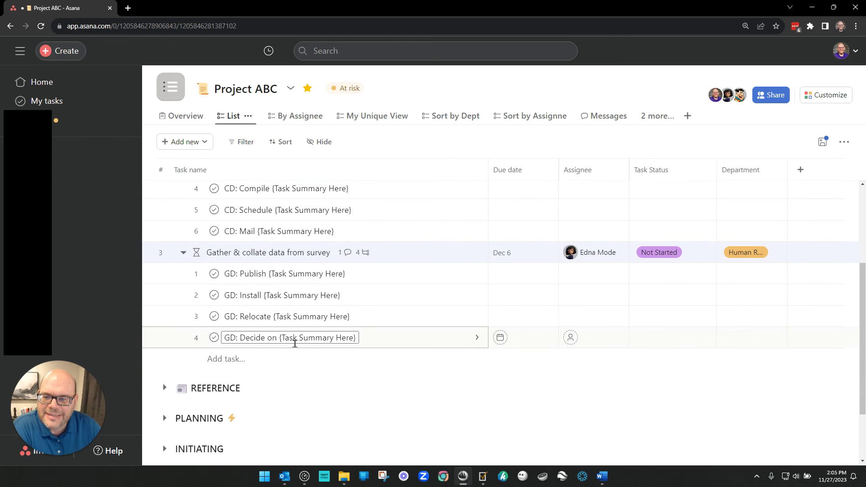
pyautogui.scroll(1, 270, 356)
pyautogui.scroll(1, 296, 386)
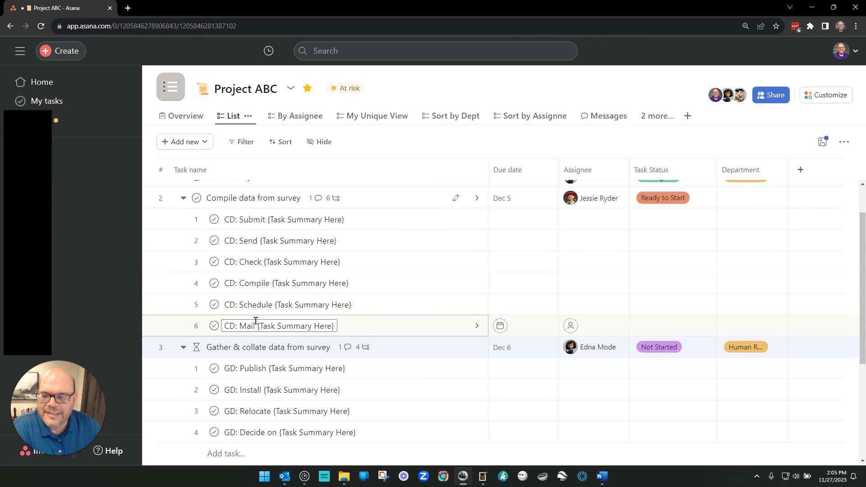
# Collapse both subtask lists and open Gather & collate data from survey's details
pyautogui.click(183, 198)
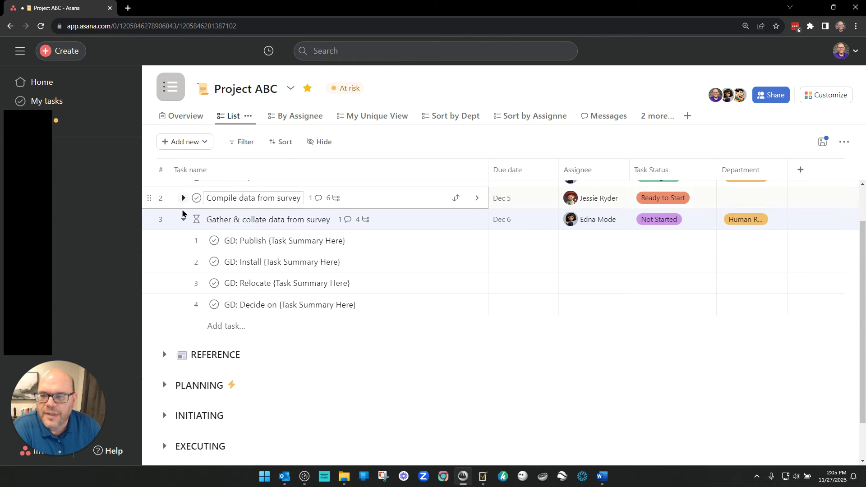
pyautogui.click(183, 220)
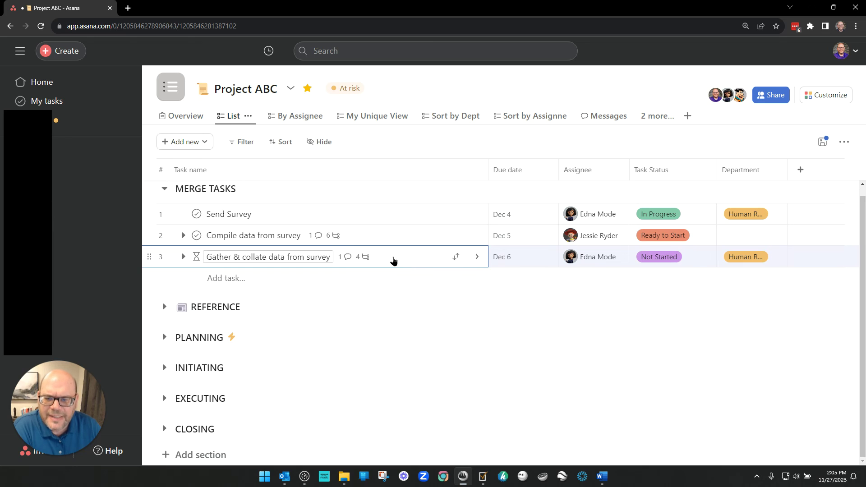
pyautogui.press('Return')
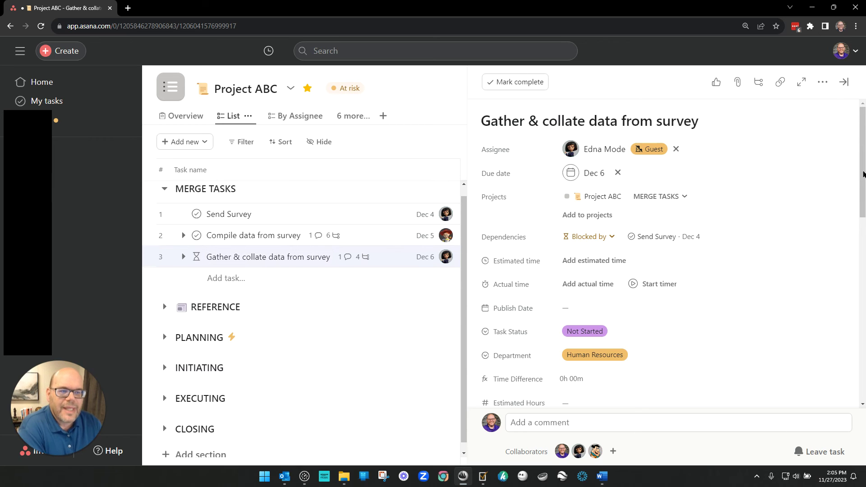
# Merge Gather & collate as a duplicate into Compile data from survey and check the merge note
pyautogui.click(822, 83)
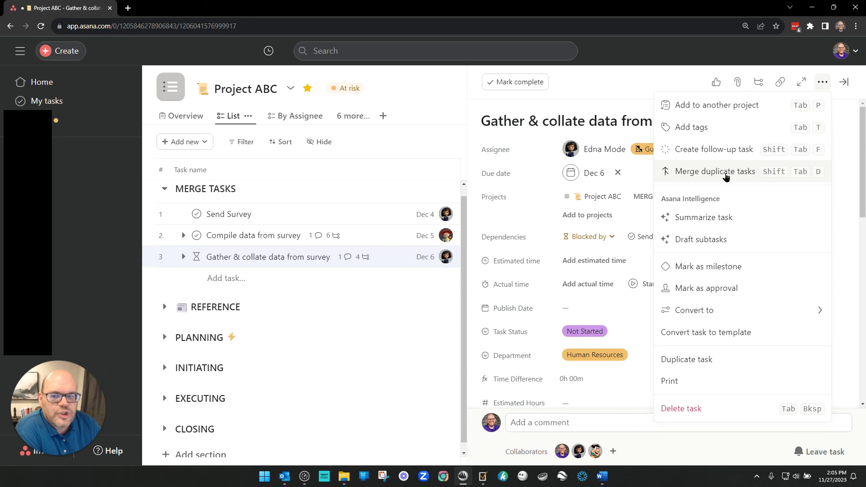
pyautogui.click(726, 175)
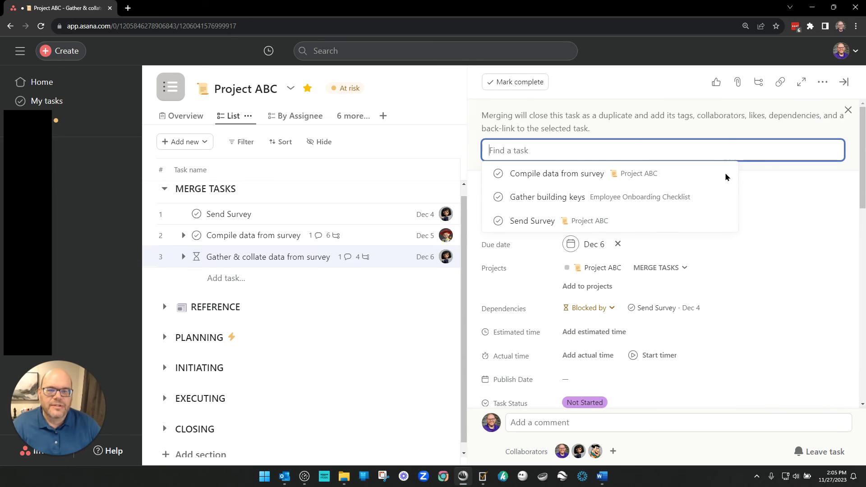
pyautogui.click(558, 175)
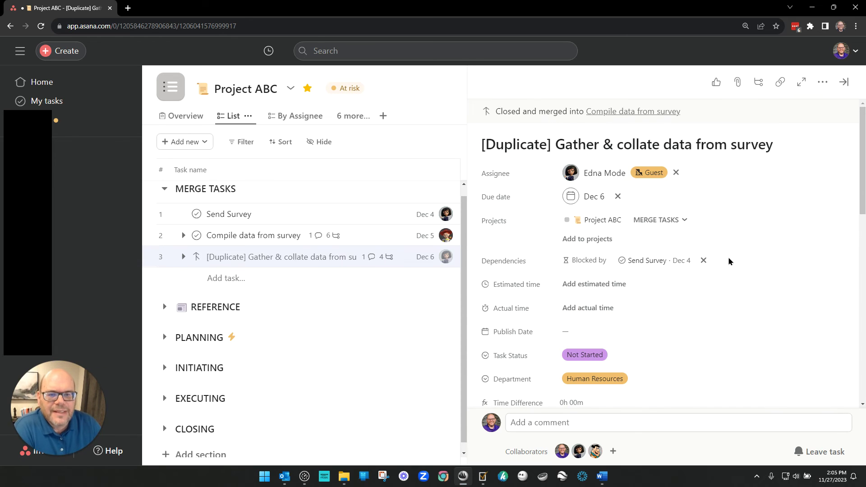
pyautogui.moveTo(495, 111); pyautogui.dragTo(698, 124)
pyautogui.click(729, 119)
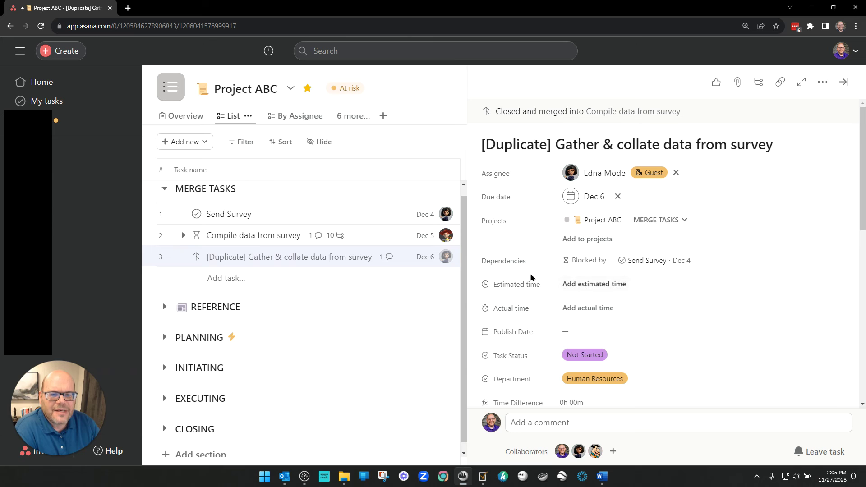
# Apply the Incomplete tasks quick filter, then clear all filters
pyautogui.click(241, 141)
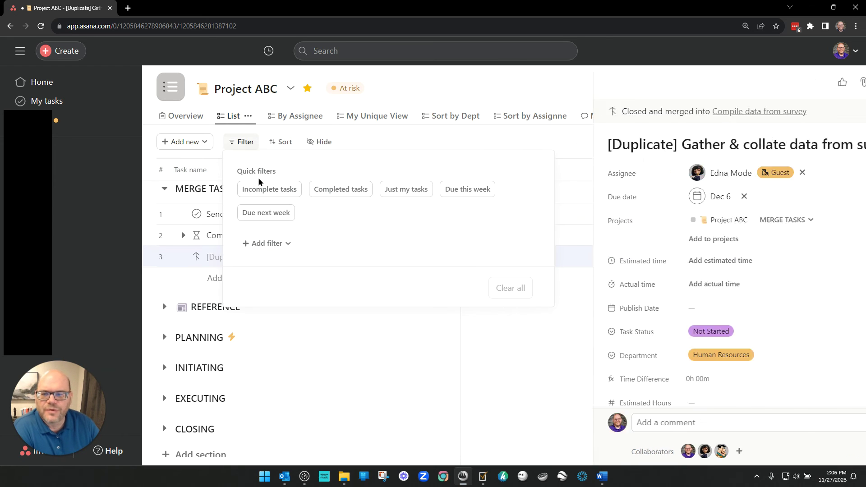
pyautogui.click(269, 189)
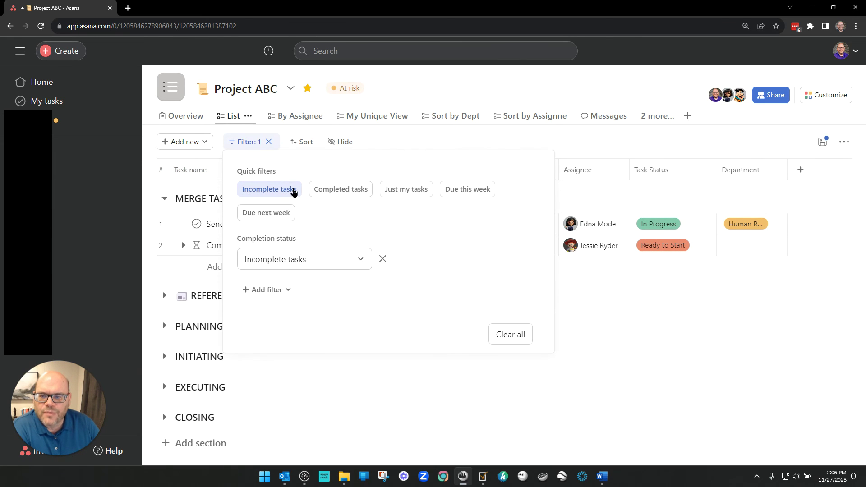
pyautogui.click(268, 141)
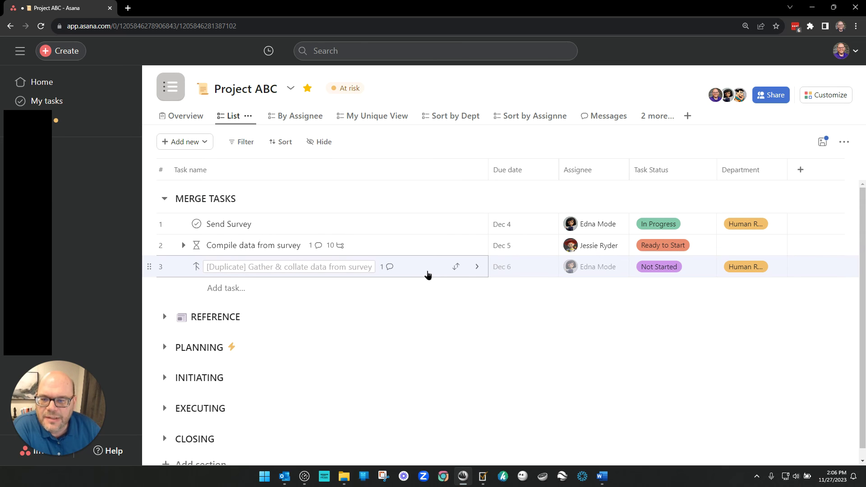
# Open Compile data from survey and set its Department to Human Resources
pyautogui.click(378, 247)
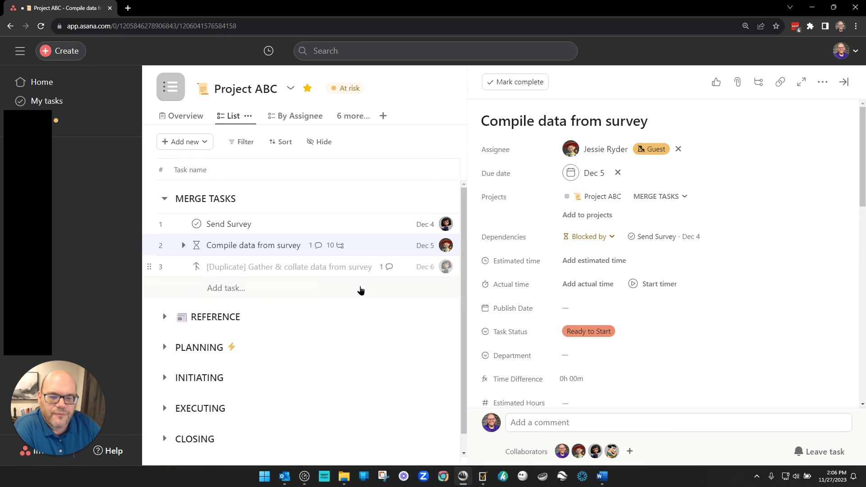
pyautogui.scroll(-1, 688, 331)
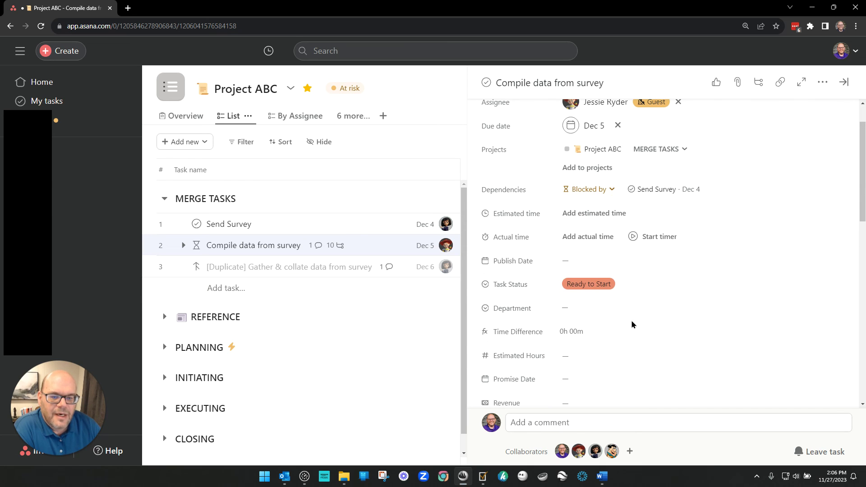
pyautogui.click(593, 310)
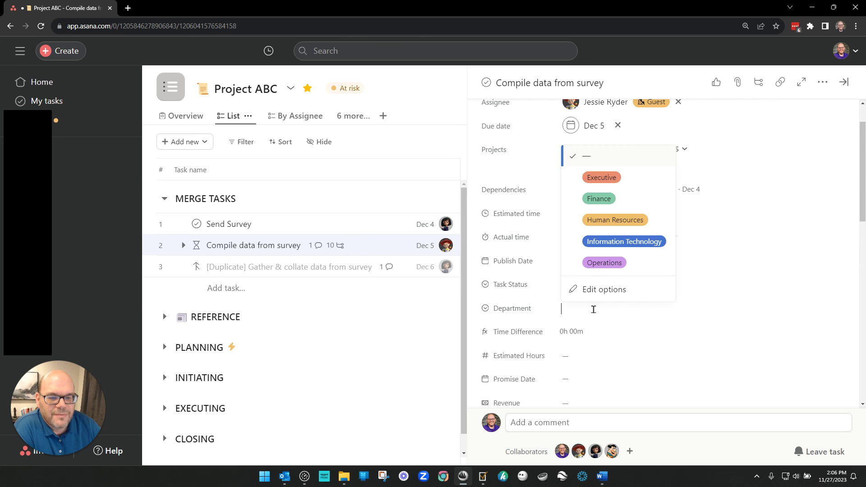
pyautogui.click(614, 220)
# Scroll through the description, the ten merged GD subtasks and the comment to verify the merge
pyautogui.scroll(-5, 521, 331)
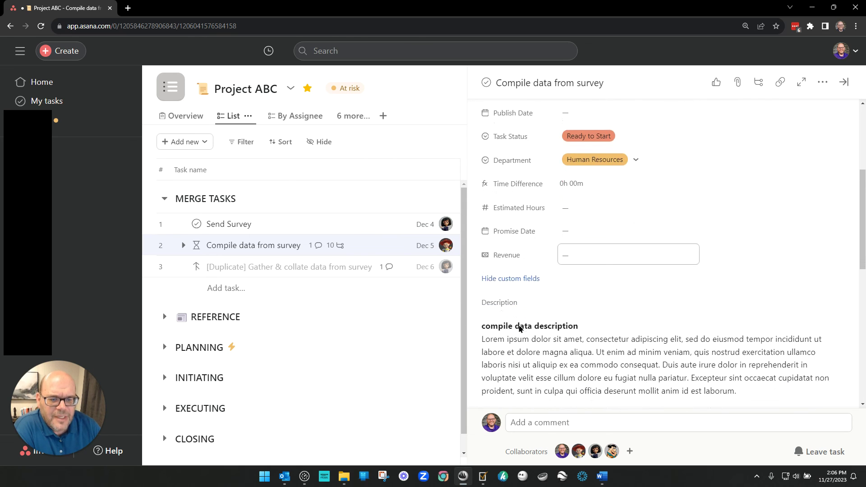
pyautogui.click(512, 238)
pyautogui.hotkey('ctrl', 'a')
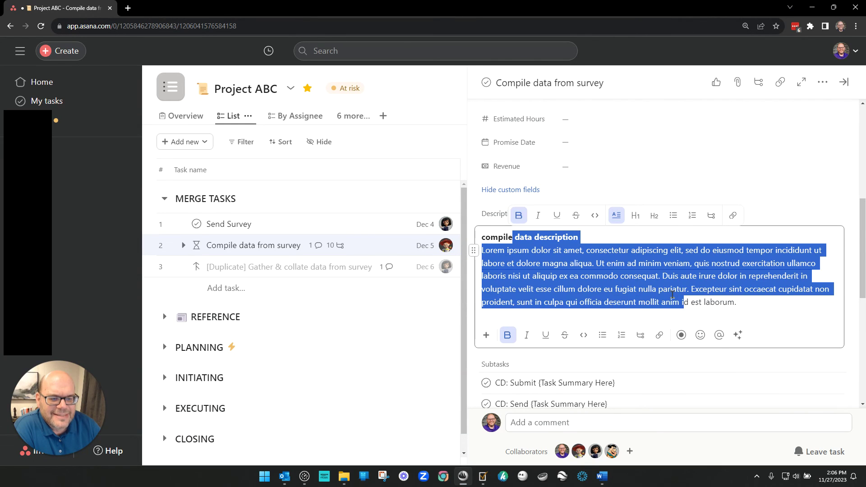
pyautogui.click(586, 345)
pyautogui.scroll(-3, 647, 360)
pyautogui.scroll(-3, 647, 360)
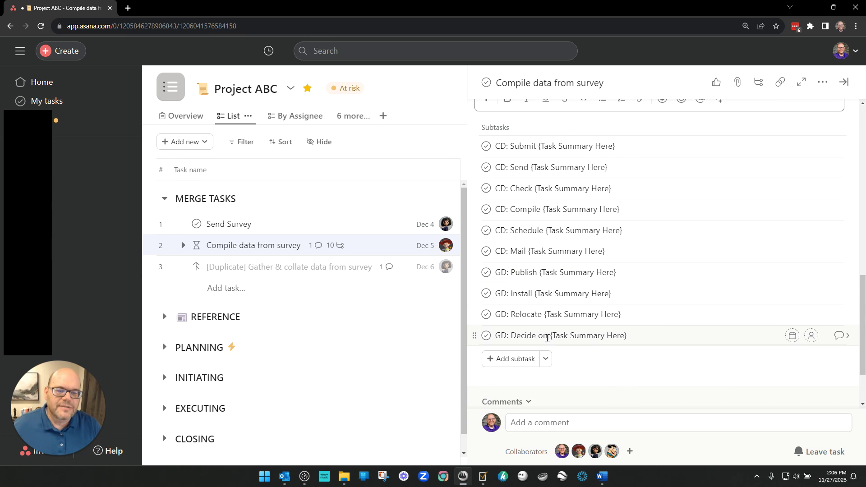
pyautogui.scroll(-2, 724, 335)
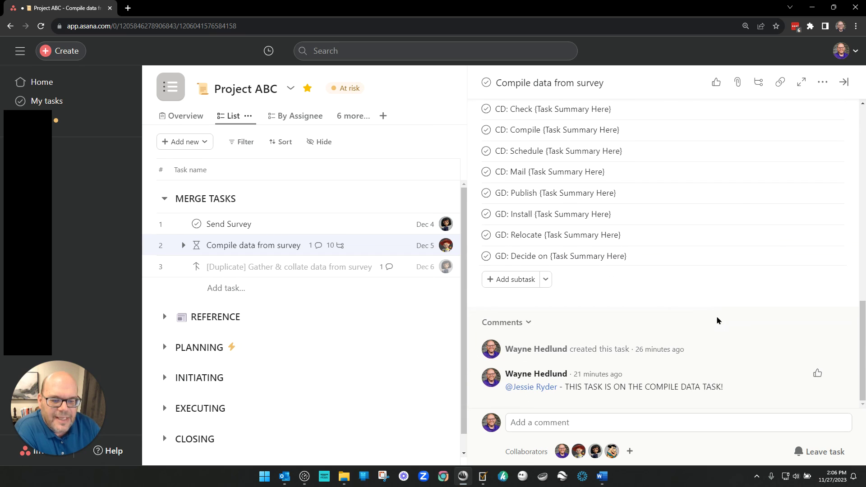
pyautogui.tripleClick(714, 387)
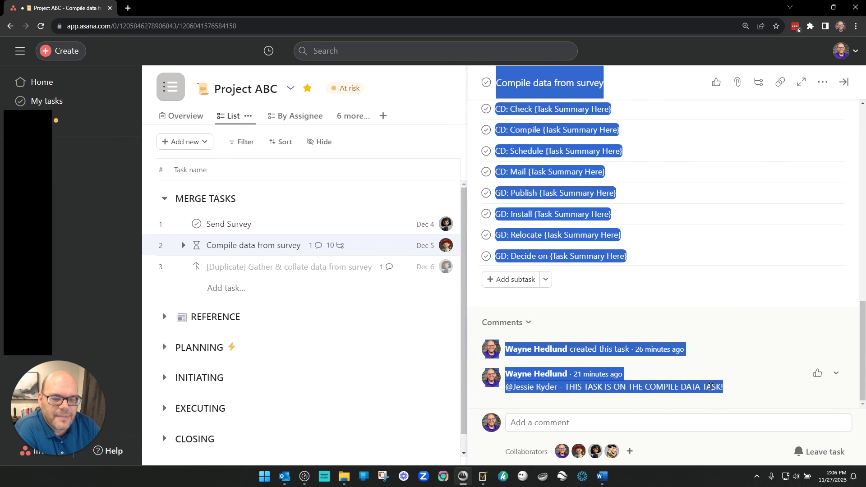
pyautogui.click(748, 394)
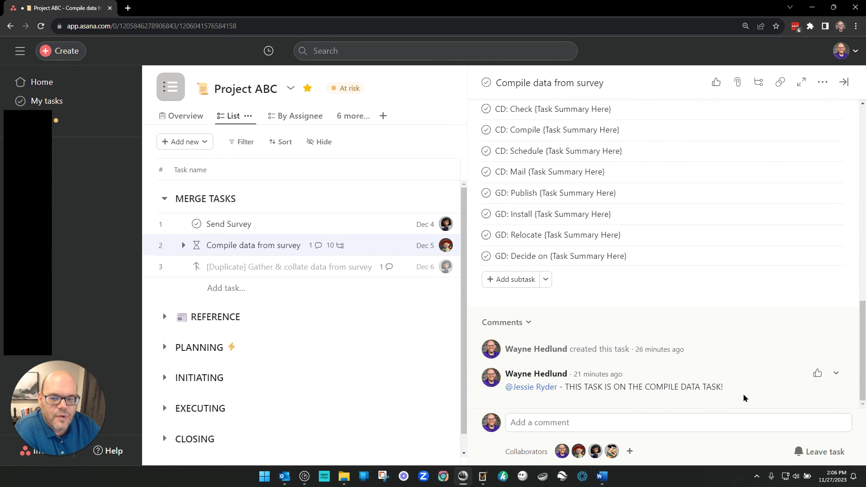
pyautogui.scroll(10, 689, 321)
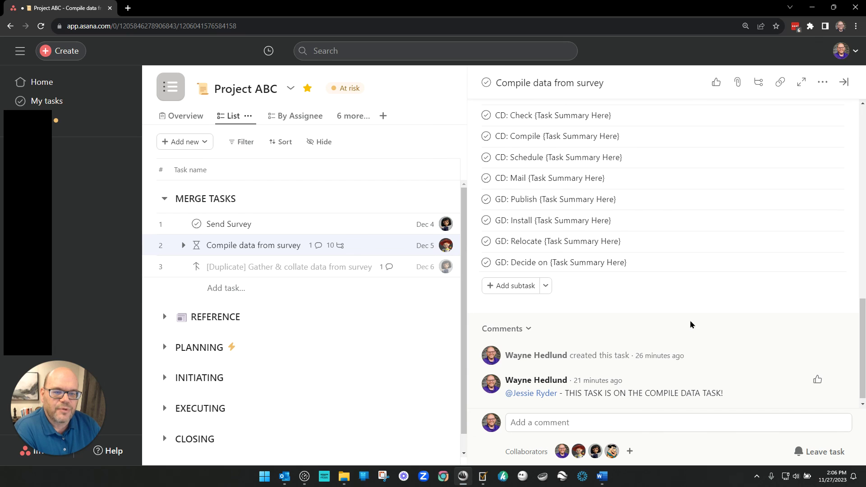
pyautogui.scroll(2, 705, 334)
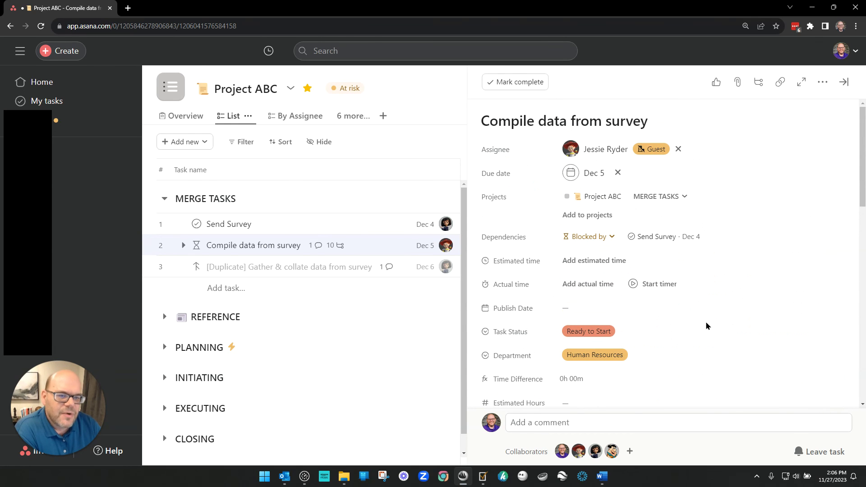